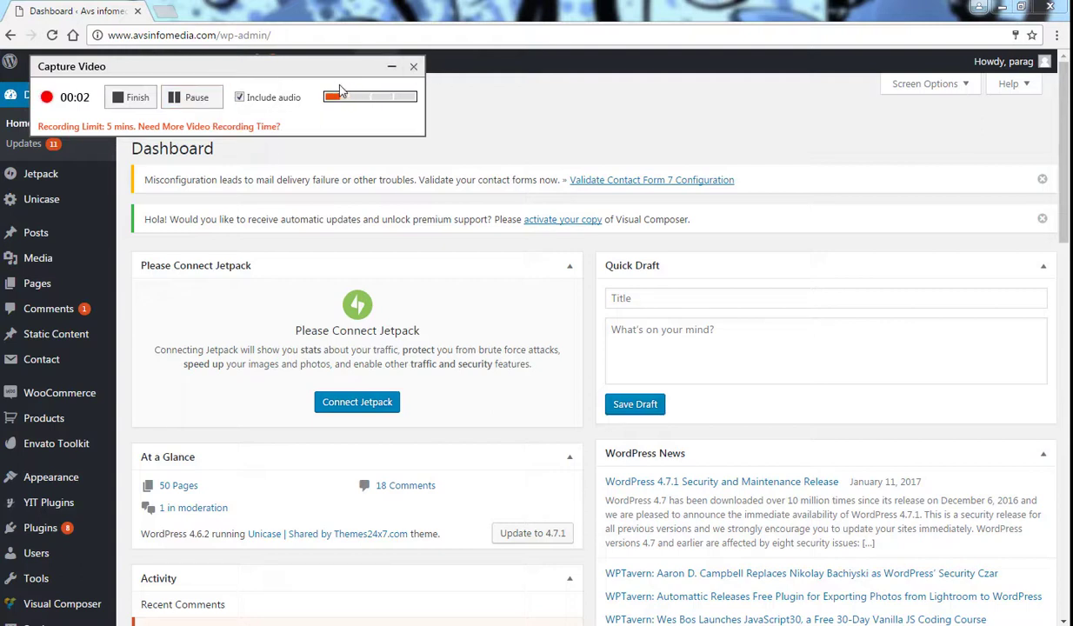
Open the form for adding a new WooCommerce coupon.
click(391, 66)
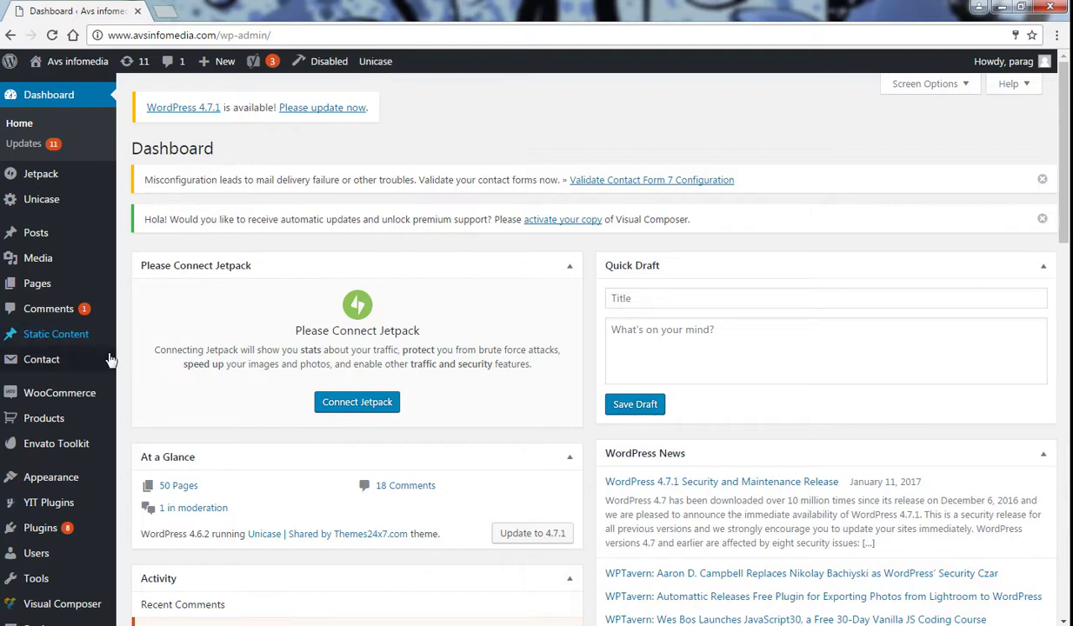
mouse_move(87, 396)
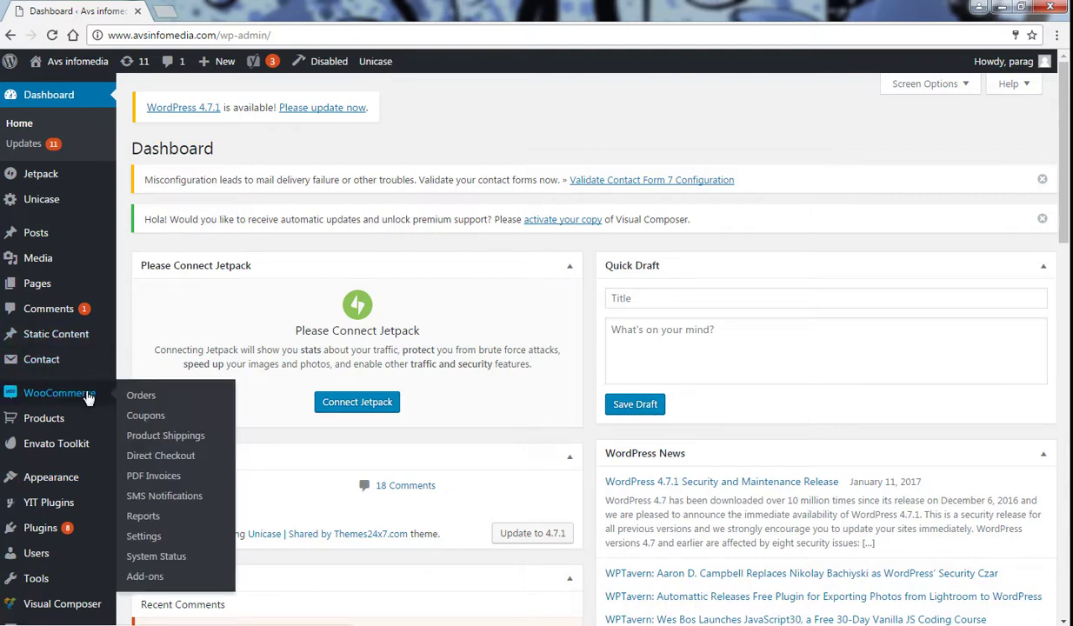
click(146, 417)
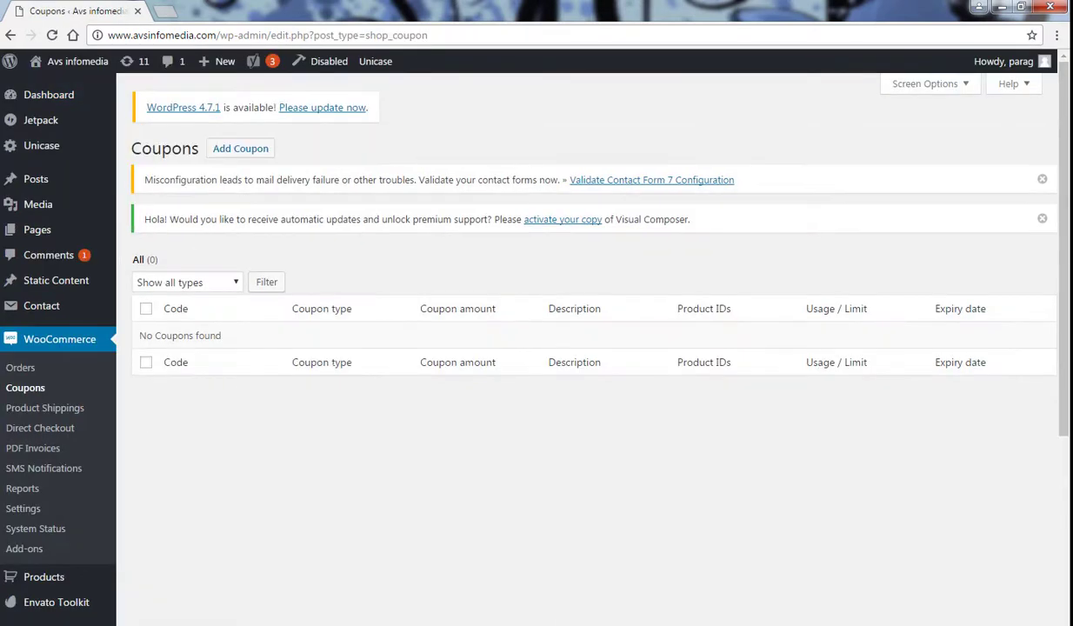
click(242, 153)
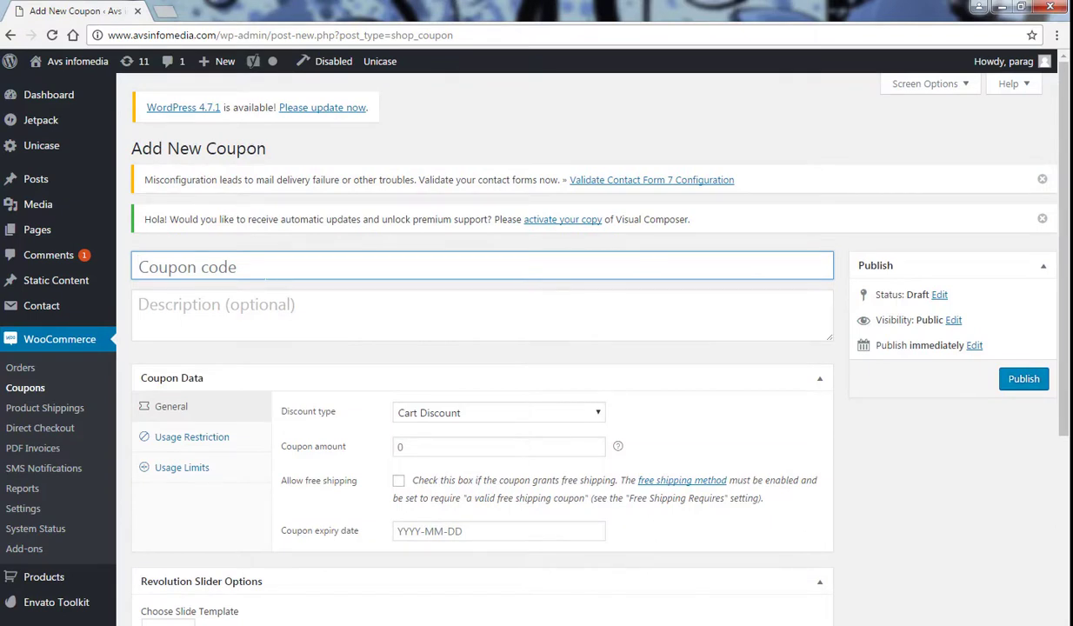
Enter "My Coupon" as the code of the new coupon.
text(My )
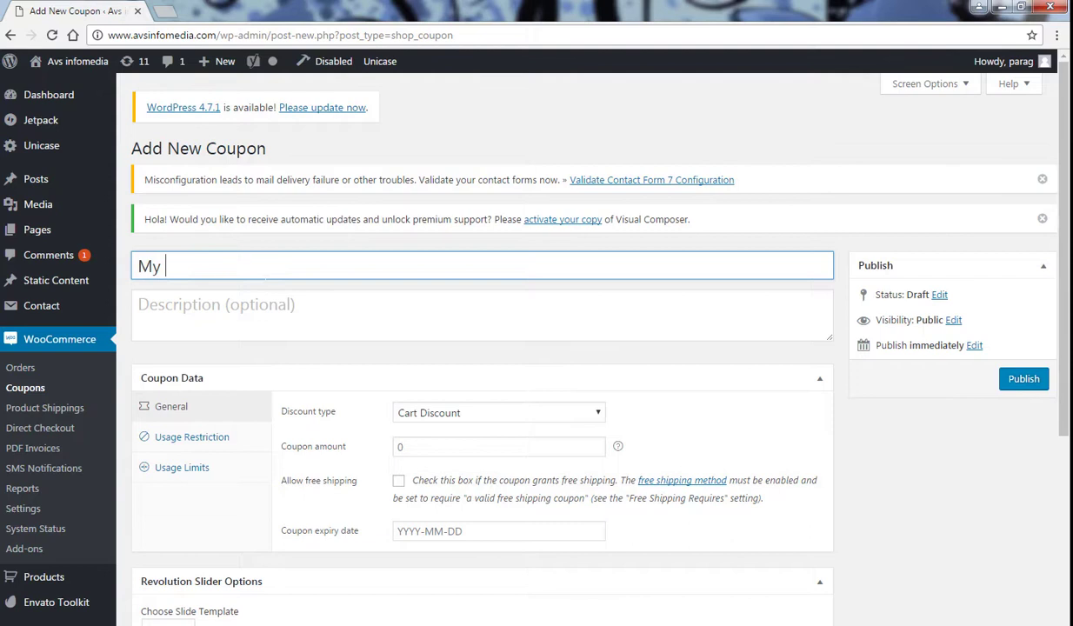
text(Cuopon)
click(180, 266)
key(BackSpace)
click(179, 266)
text(upon)
Fill in the coupon's description with "This is for our products".
click(139, 304)
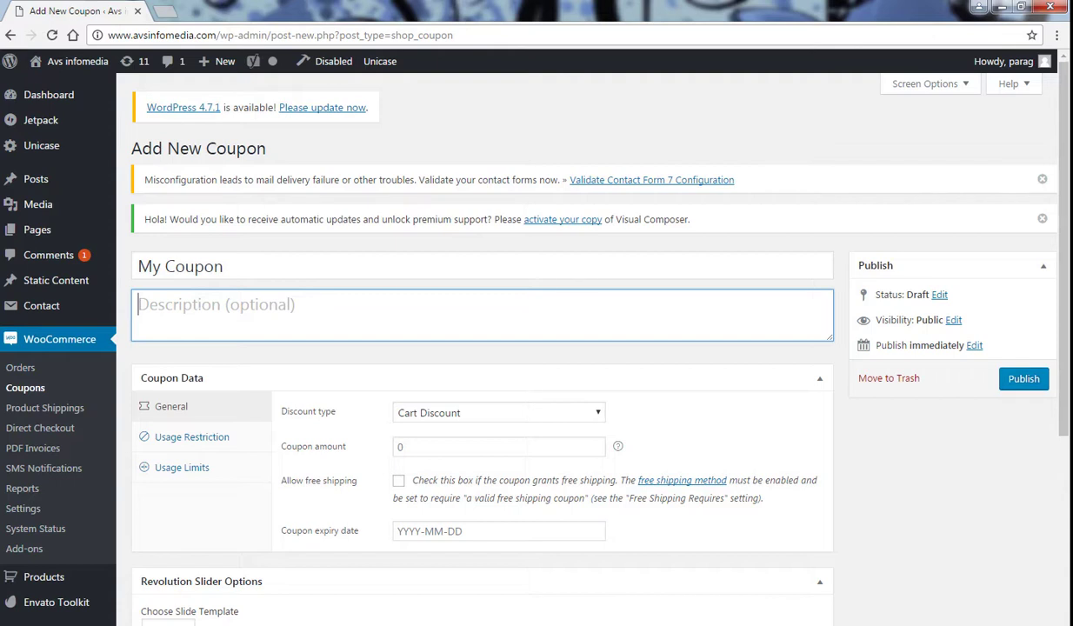
text(Th)
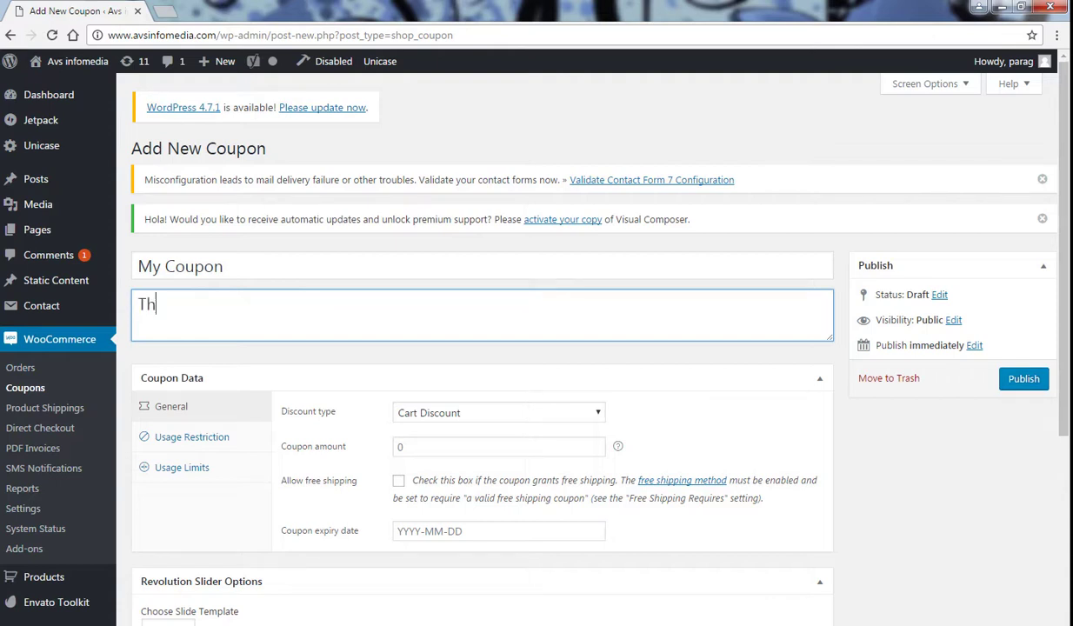
text(is is for our p)
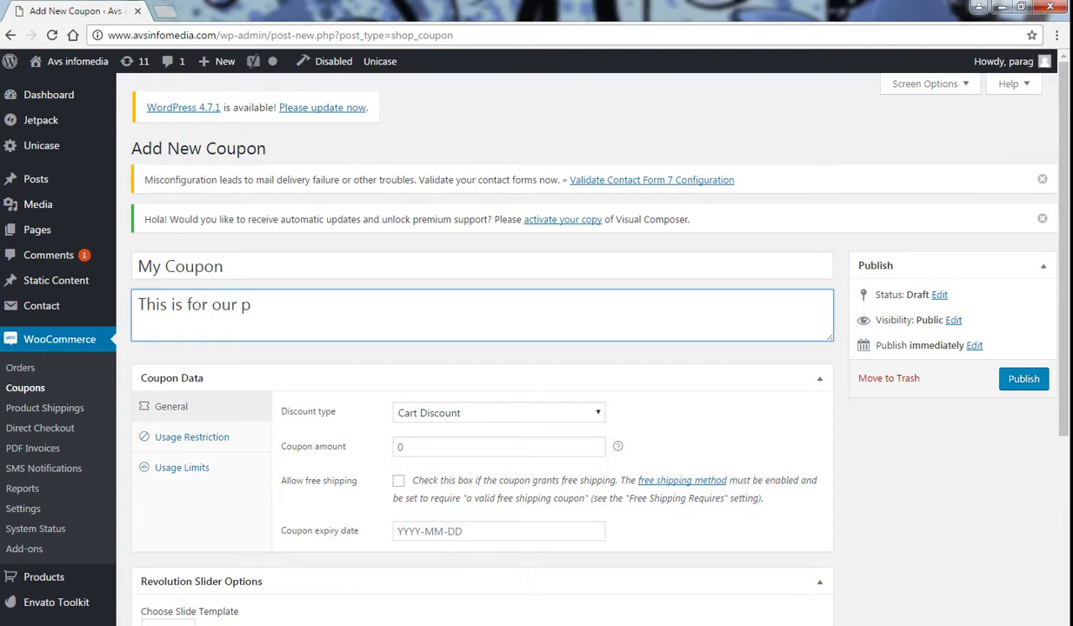
text(roducts)
Set the coupon's discount type to Product Discount.
click(595, 414)
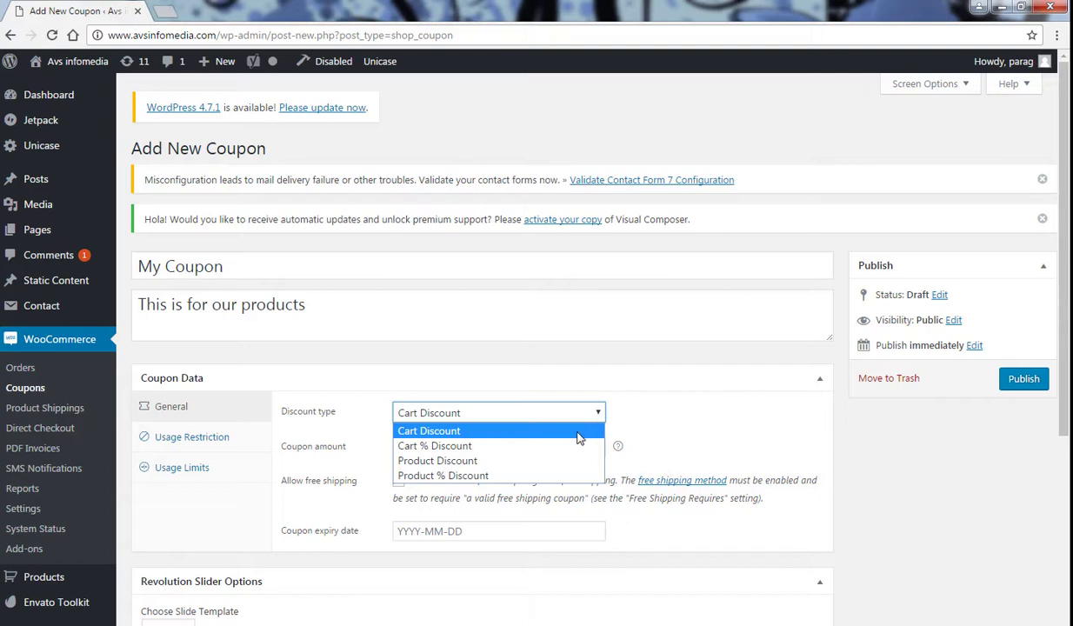
click(676, 413)
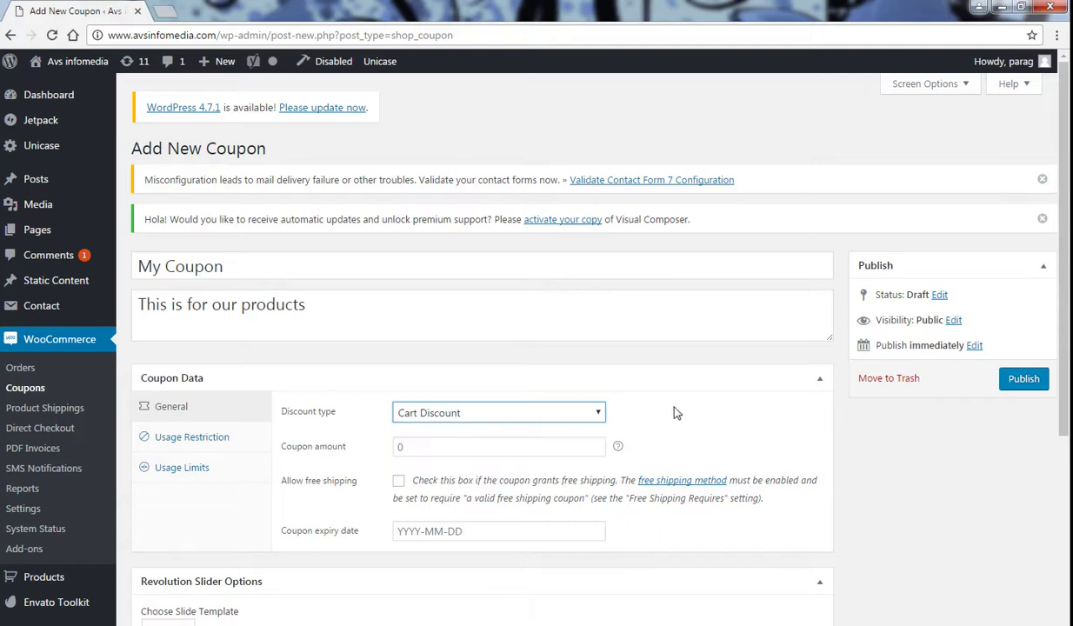
click(595, 413)
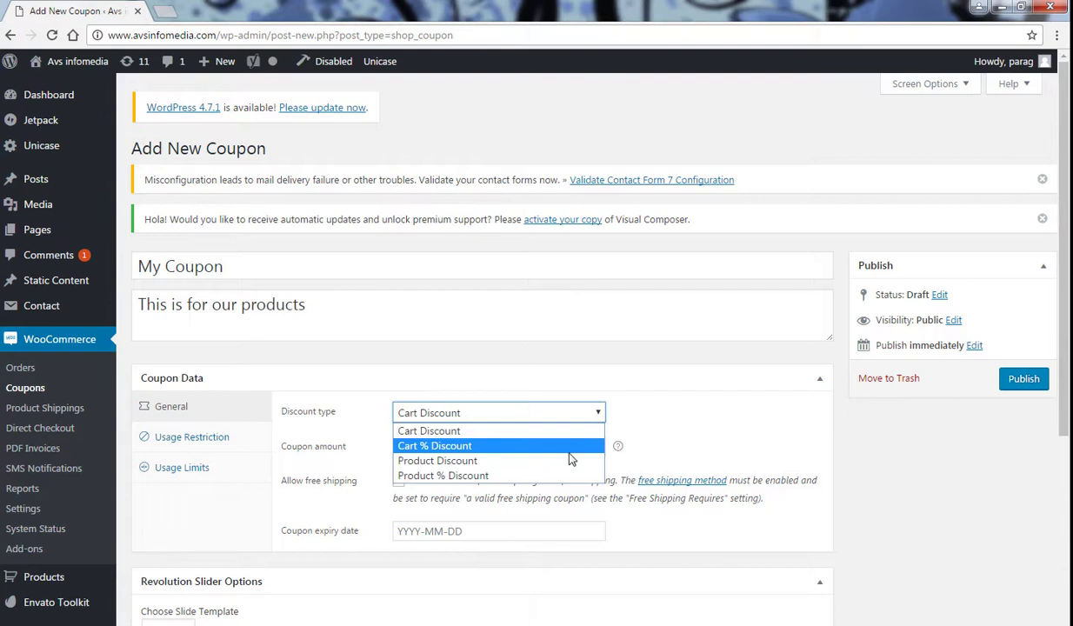
click(560, 460)
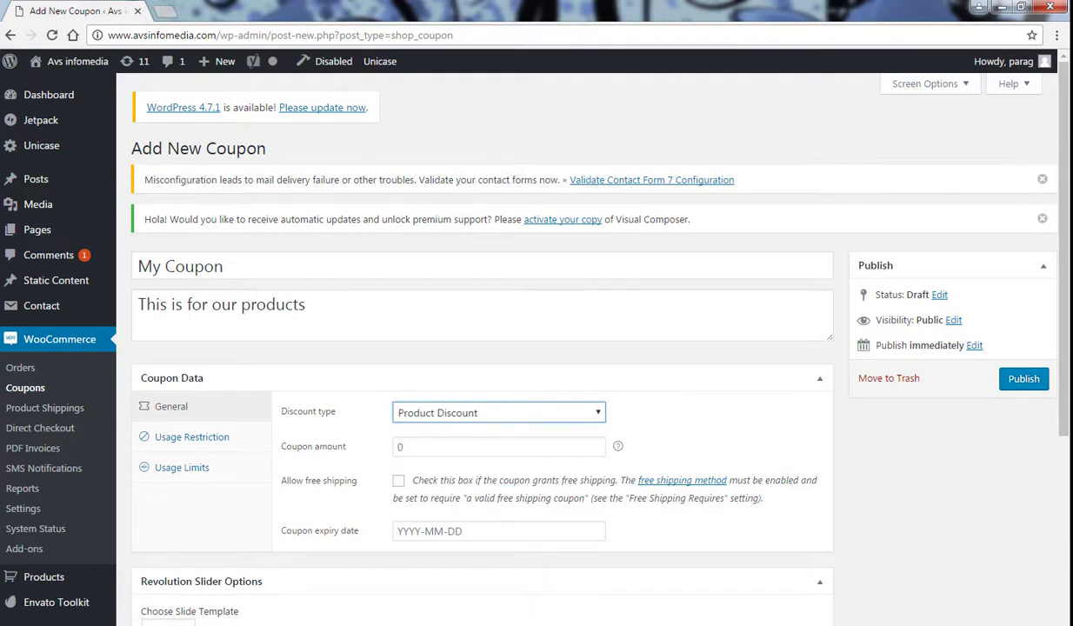
Set the coupon amount to 500 and the coupon expiry date to 2017-01-31.
click(400, 446)
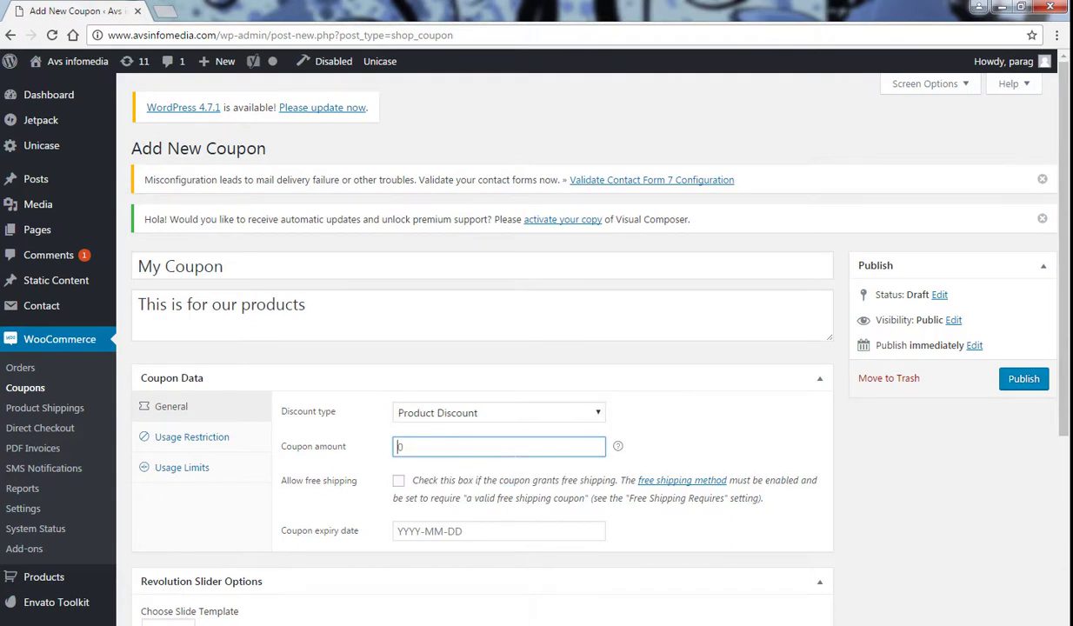
text(500)
click(461, 530)
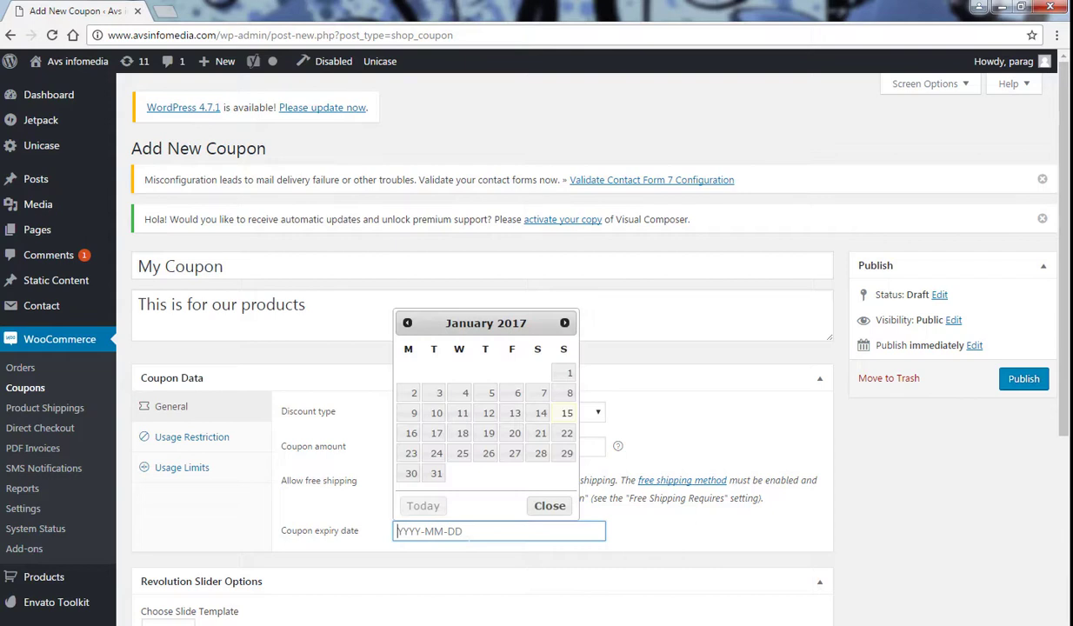
click(435, 473)
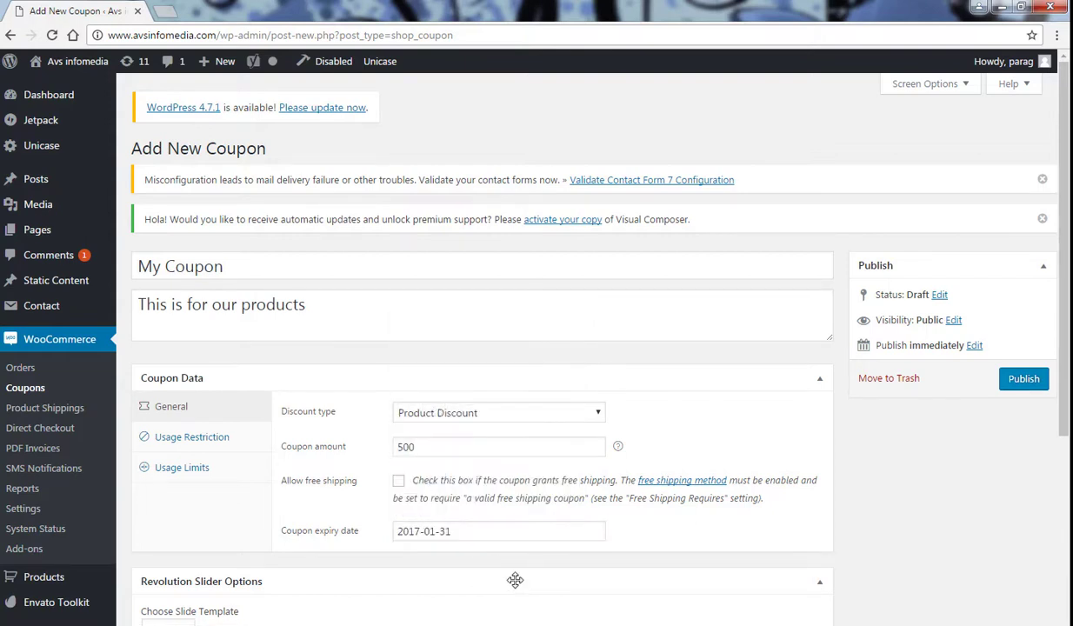
In the coupon's usage restrictions, set the minimum spend to 1000 and the maximum spend to 10000.
click(233, 437)
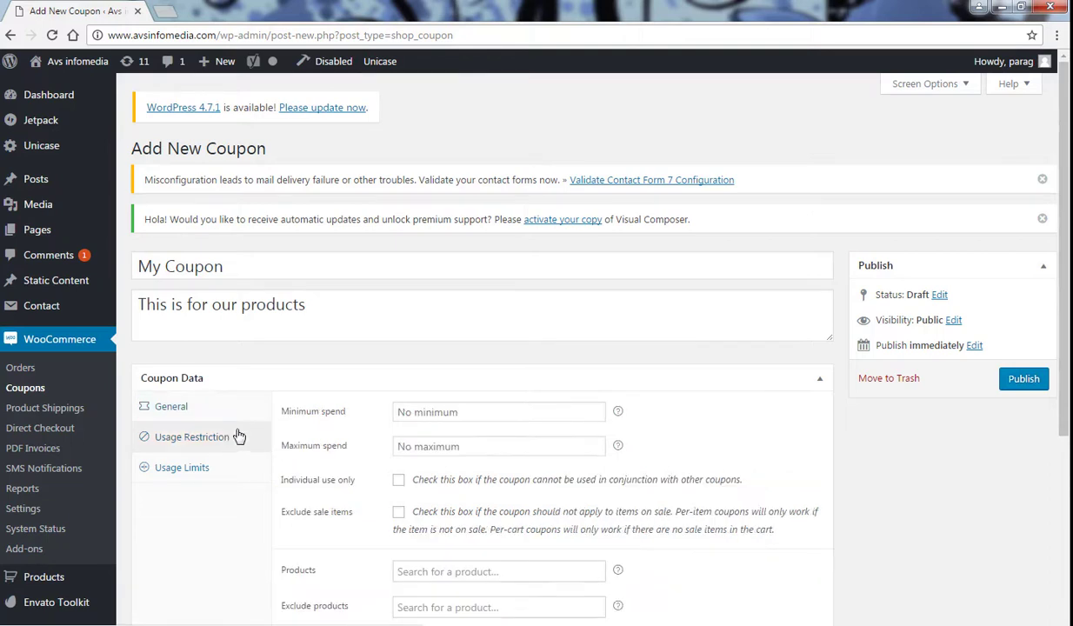
click(400, 412)
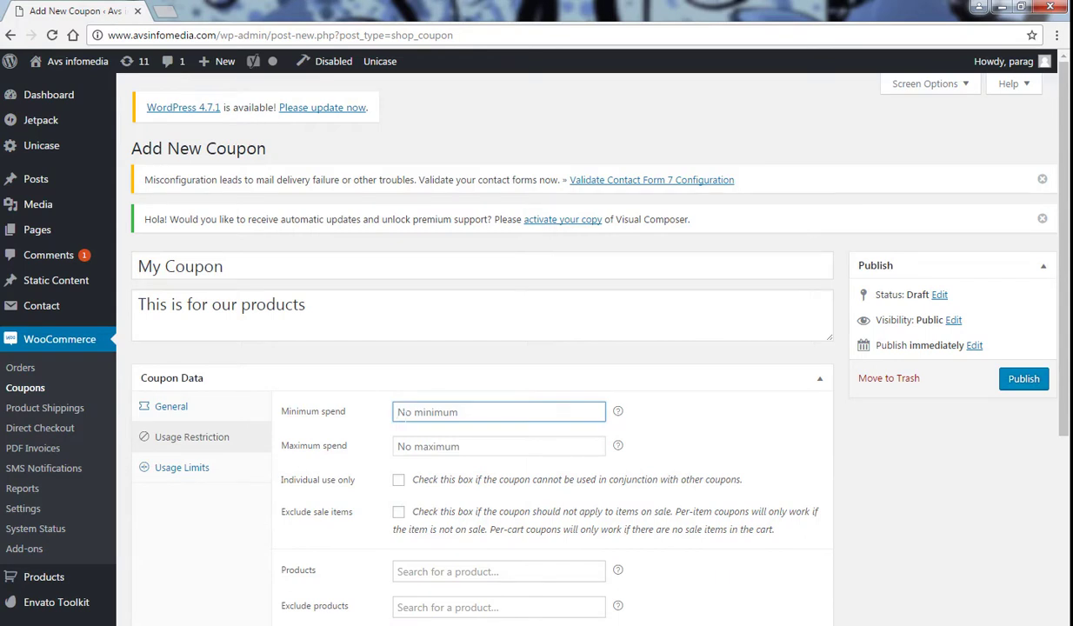
text(1000)
click(417, 446)
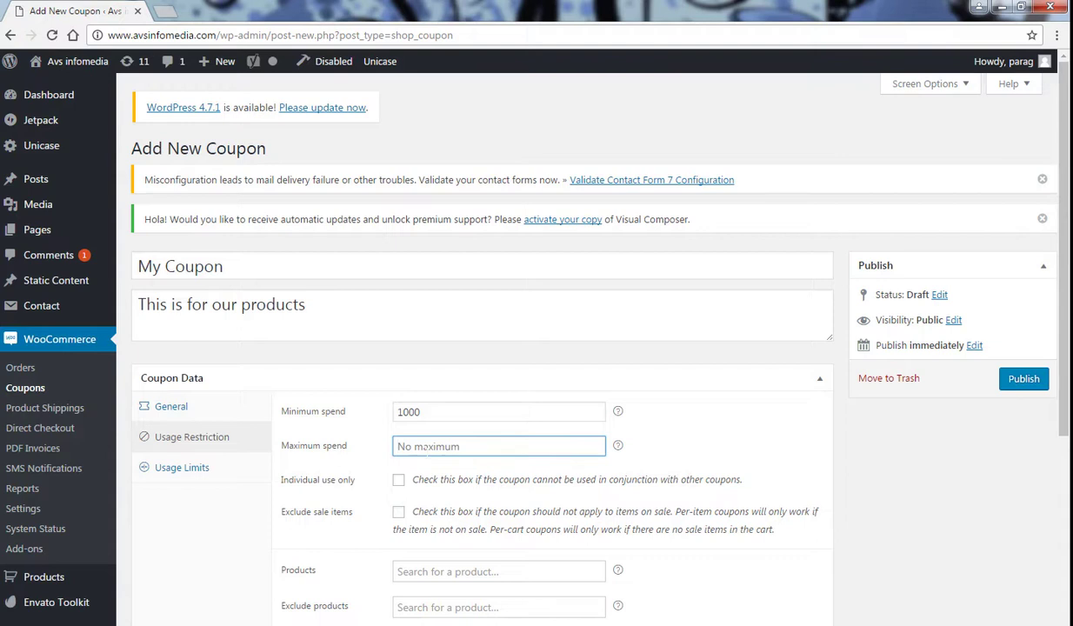
text(10000)
Restrict the coupon to individual use only and exclude sale items from it.
click(401, 481)
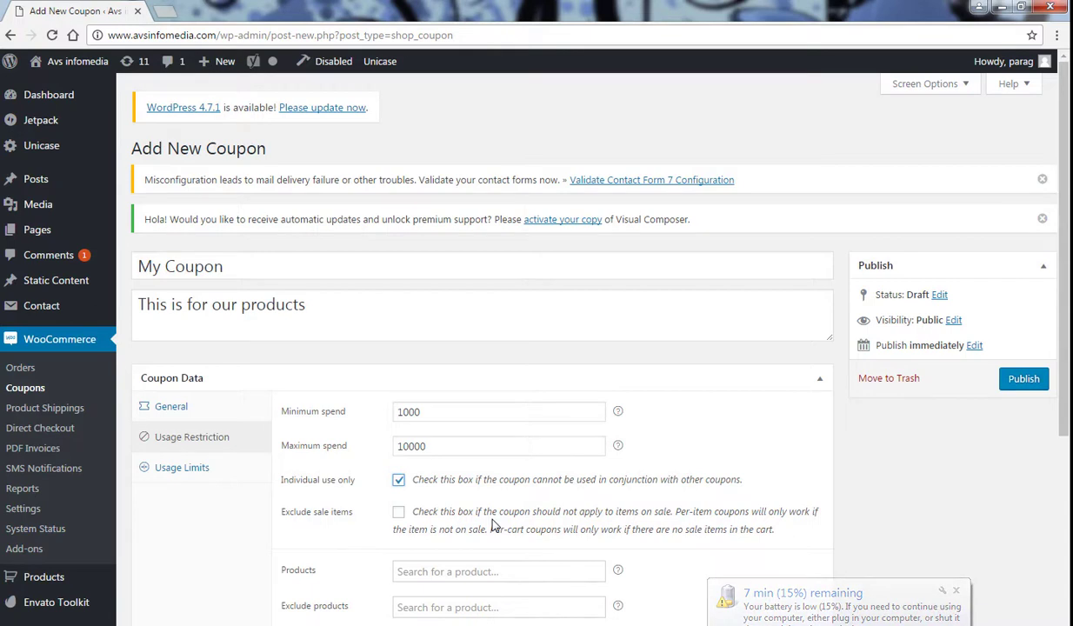
click(399, 513)
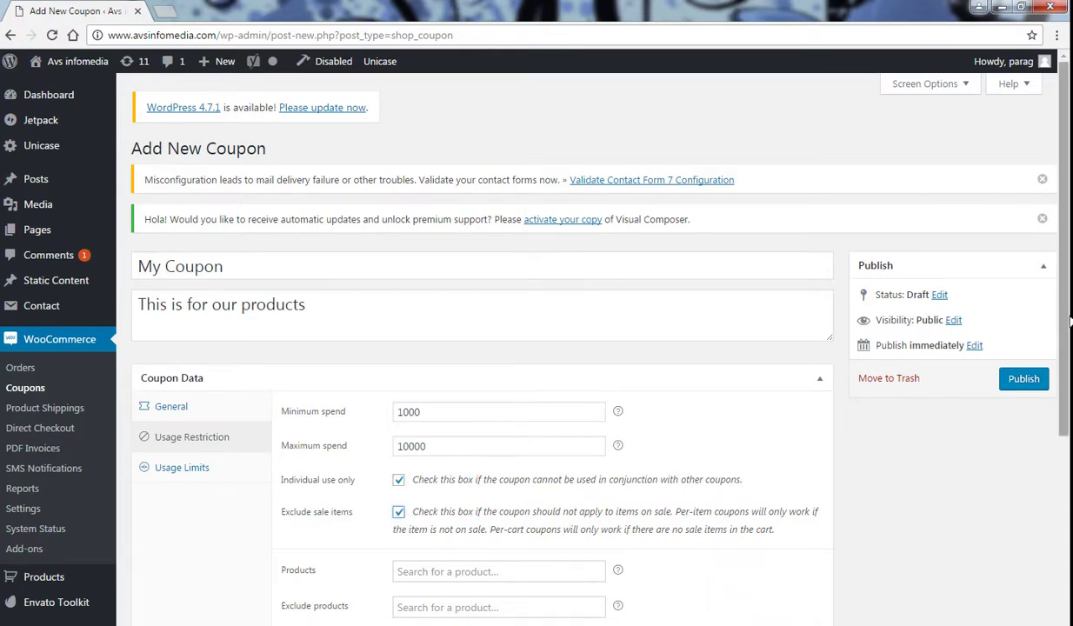
Review the coupon's remaining restrictions and its usage limits, and publish the coupon.
scroll(1069, 322, down, 2)
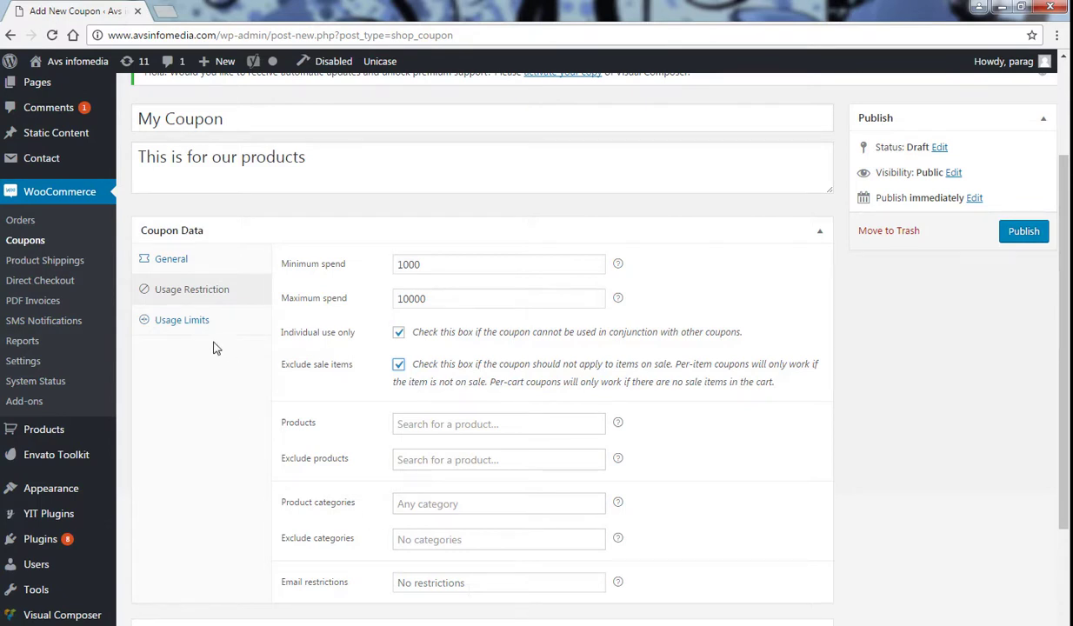
click(201, 311)
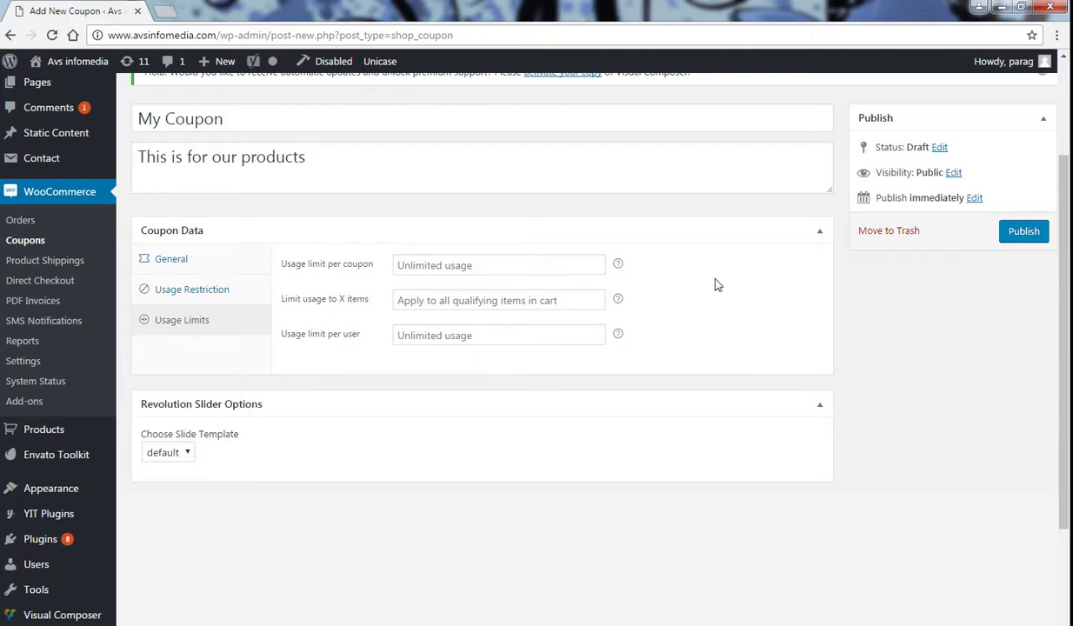
click(1016, 233)
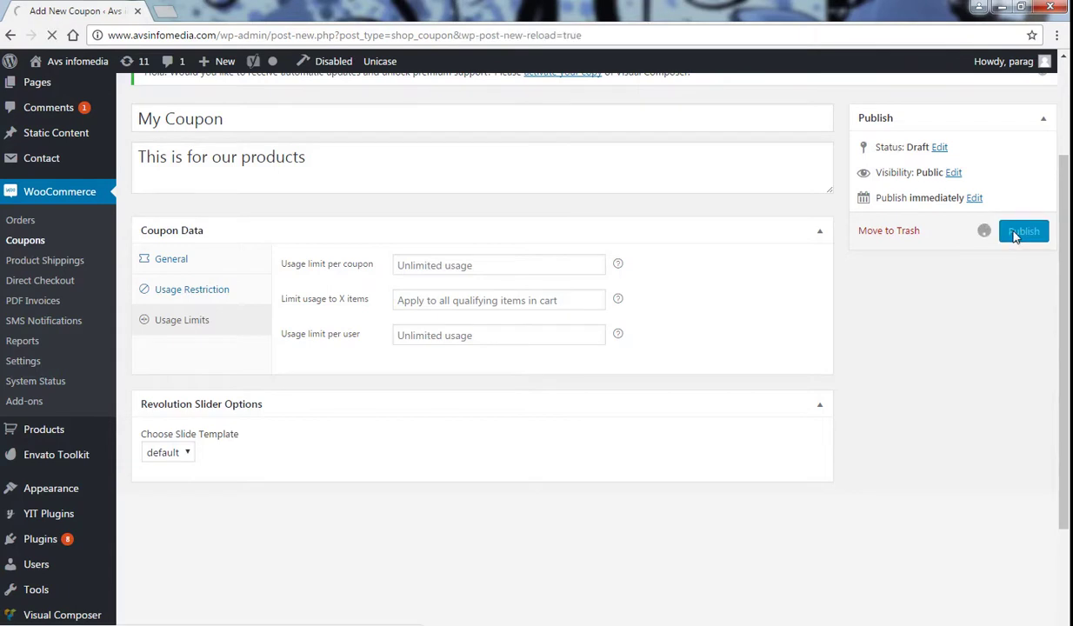